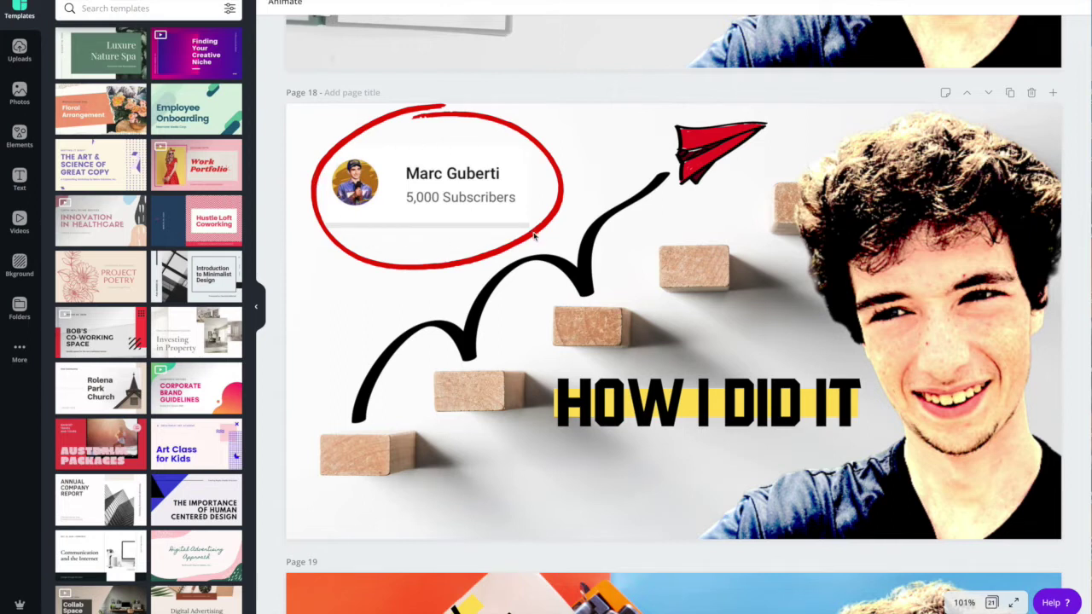
Check which font the "HOW I DID IT" text on page 18 uses, then deselect the text.
click(650, 397)
click(650, 399)
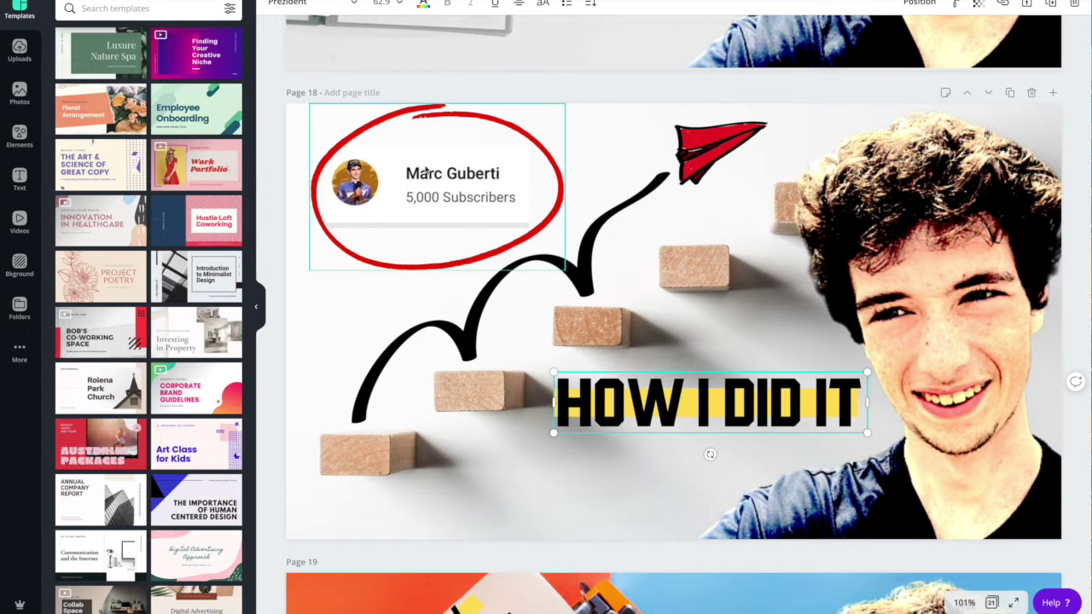
click(290, 3)
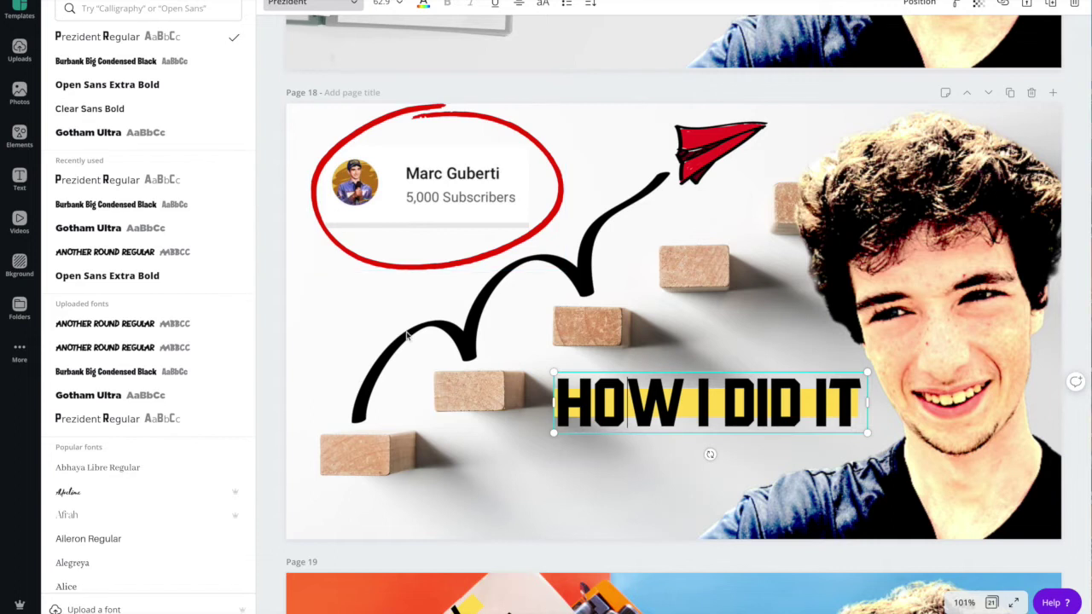
key(Escape)
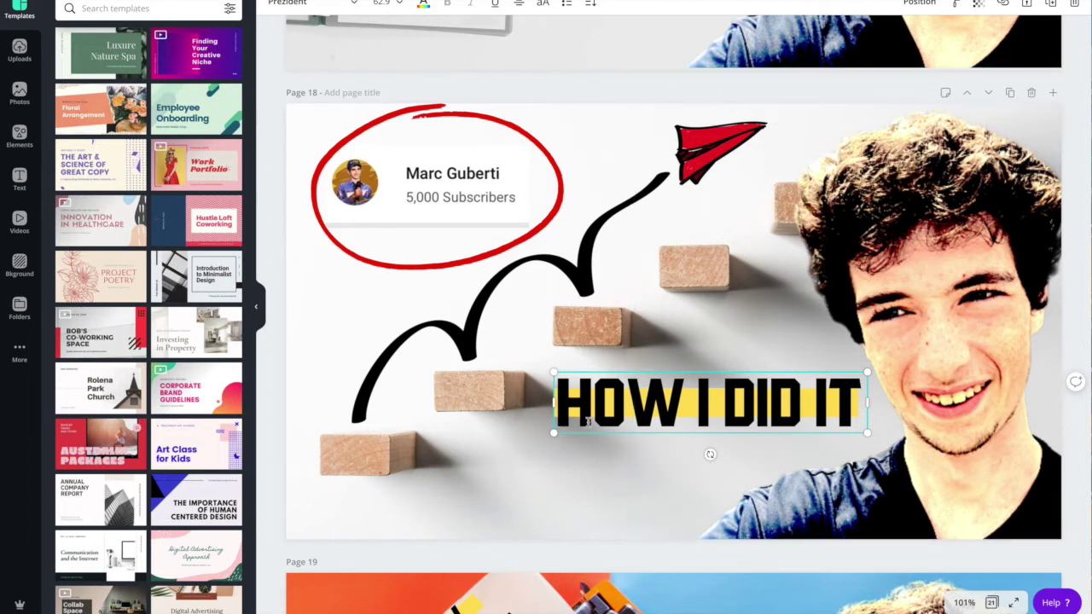
drag(586, 417, 587, 445)
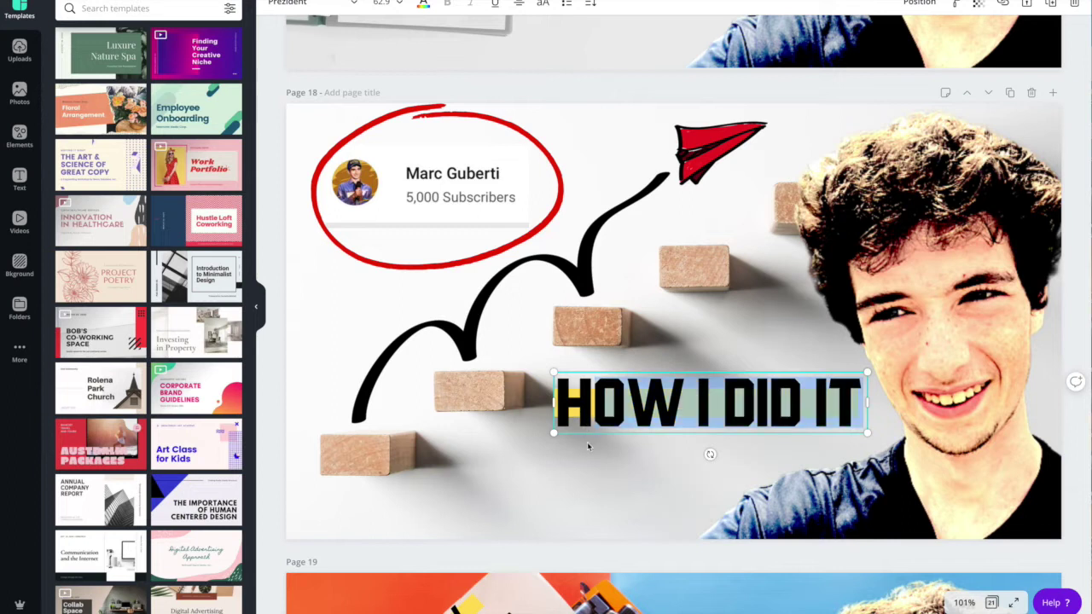
click(585, 486)
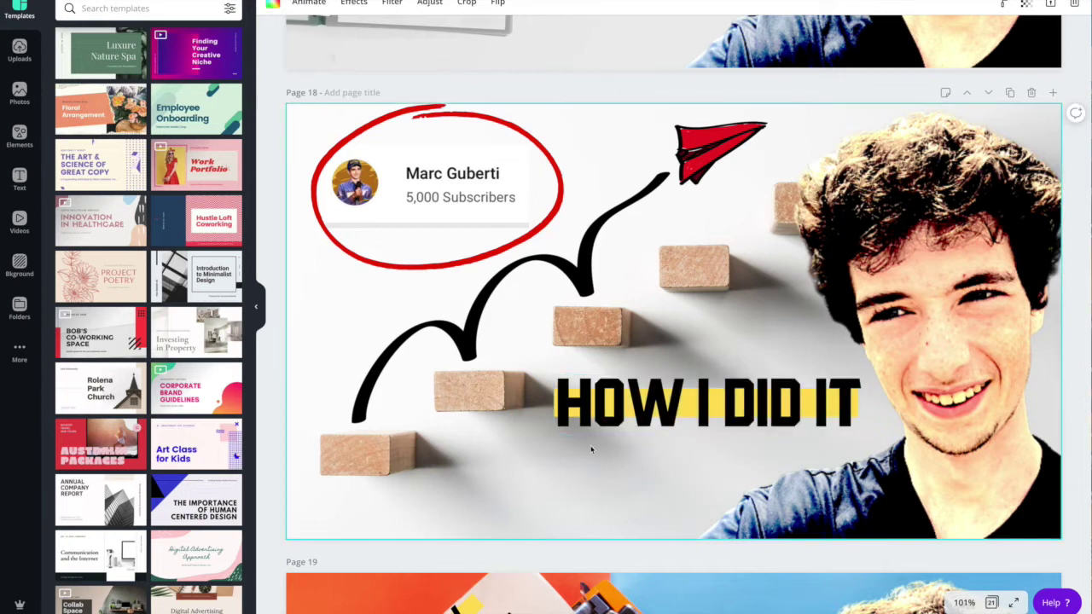
Move the "HOW I DID IT" text below its yellow highlight bar on page 18, and undo the move.
drag(607, 397, 649, 387)
click(612, 398)
key(ctrl+z)
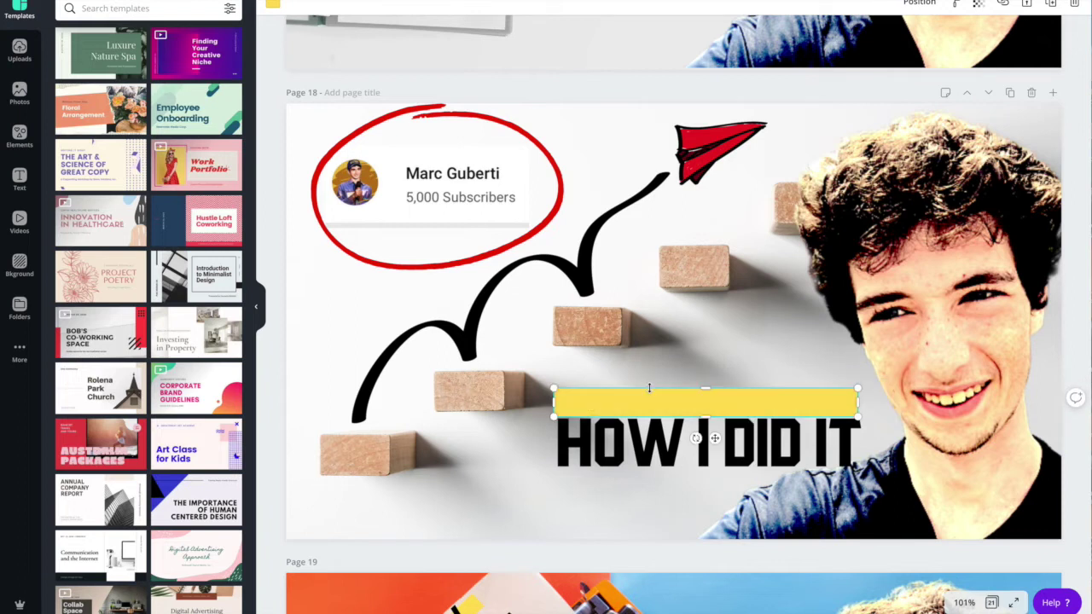
key(ctrl+z)
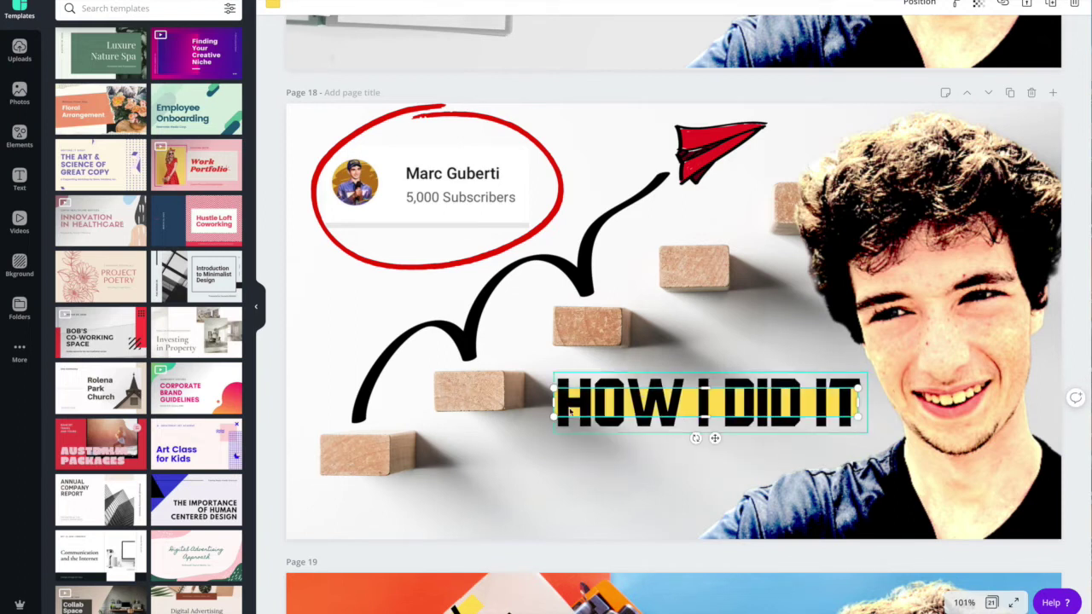
click(282, 444)
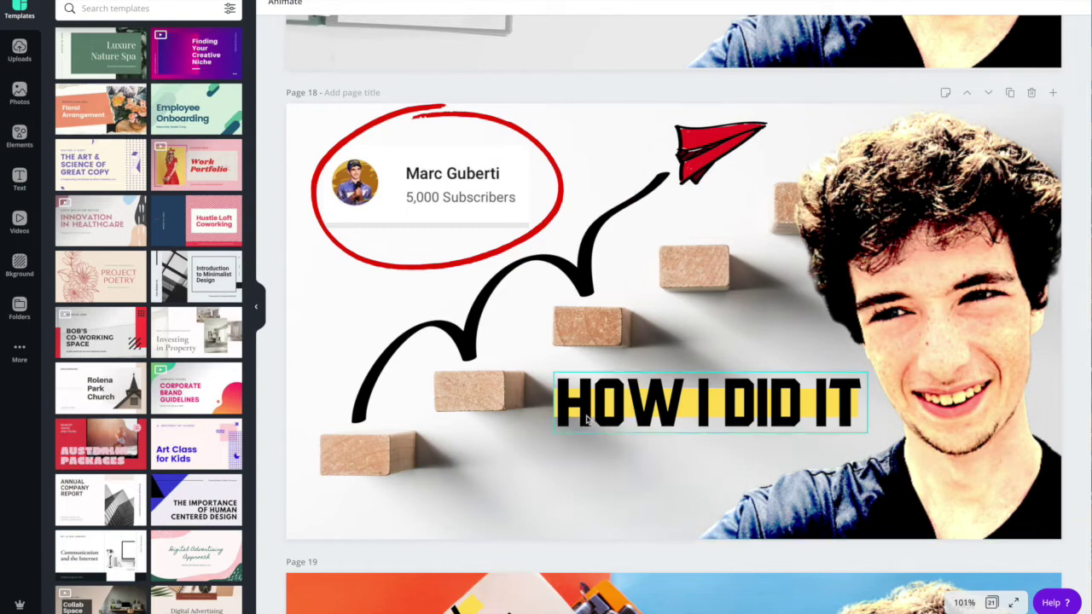
Check which font the "TWITTER MARKETING STRATEGIES" text on page 14 uses, then deselect the text.
scroll(585, 418, down, 15)
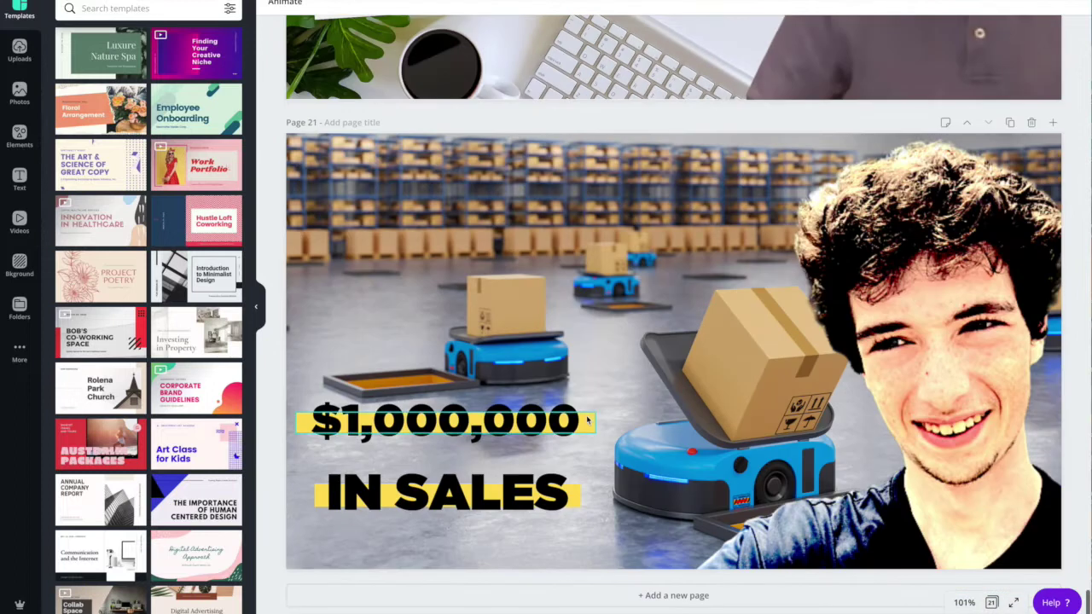
scroll(914, 424, up, 6)
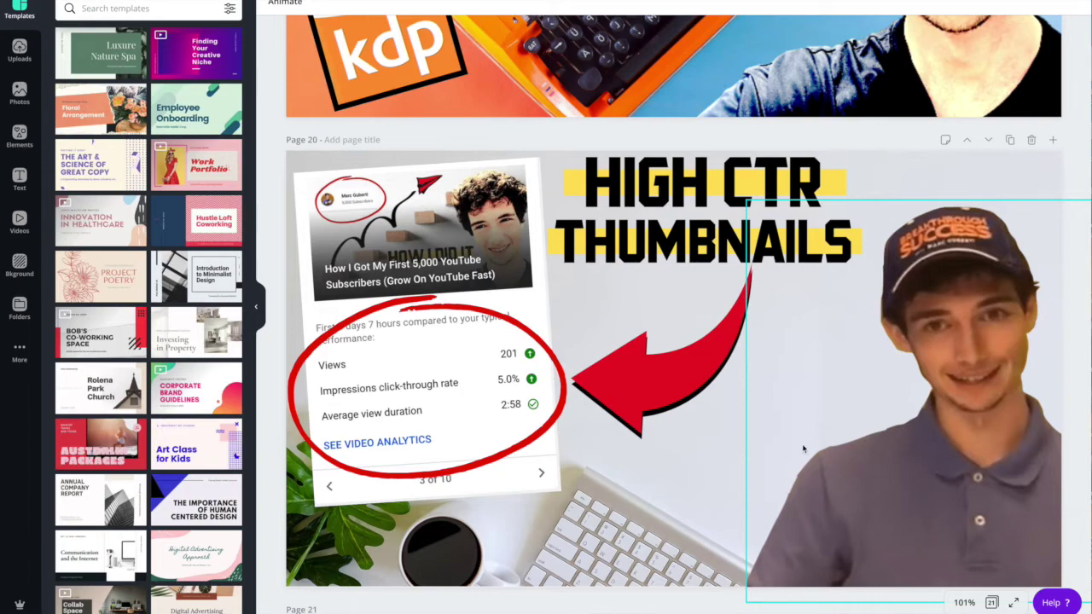
scroll(802, 443, up, 7)
scroll(802, 464, up, 18)
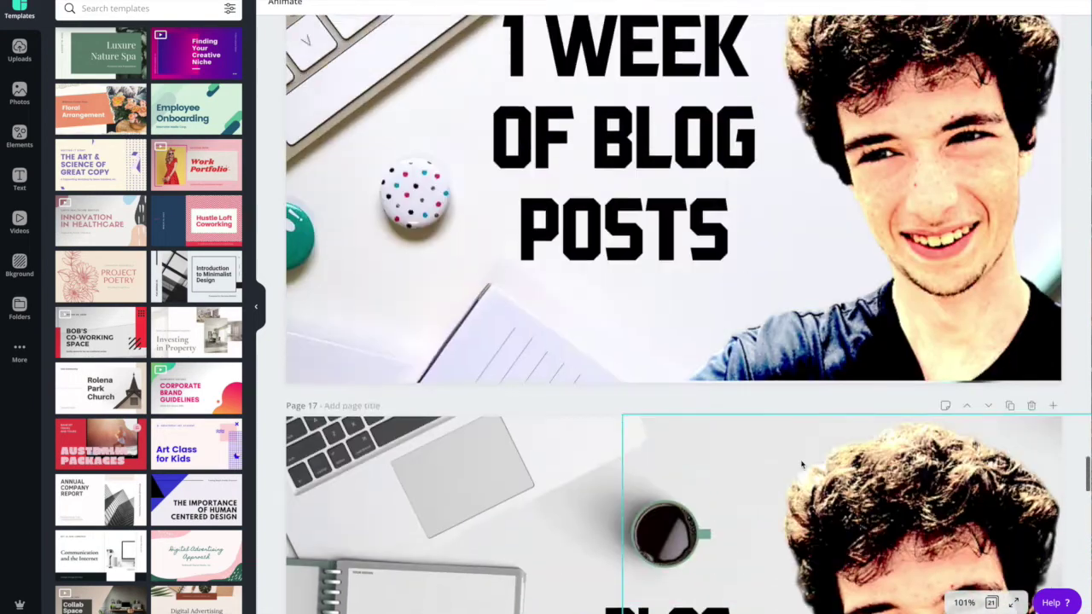
scroll(802, 464, up, 8)
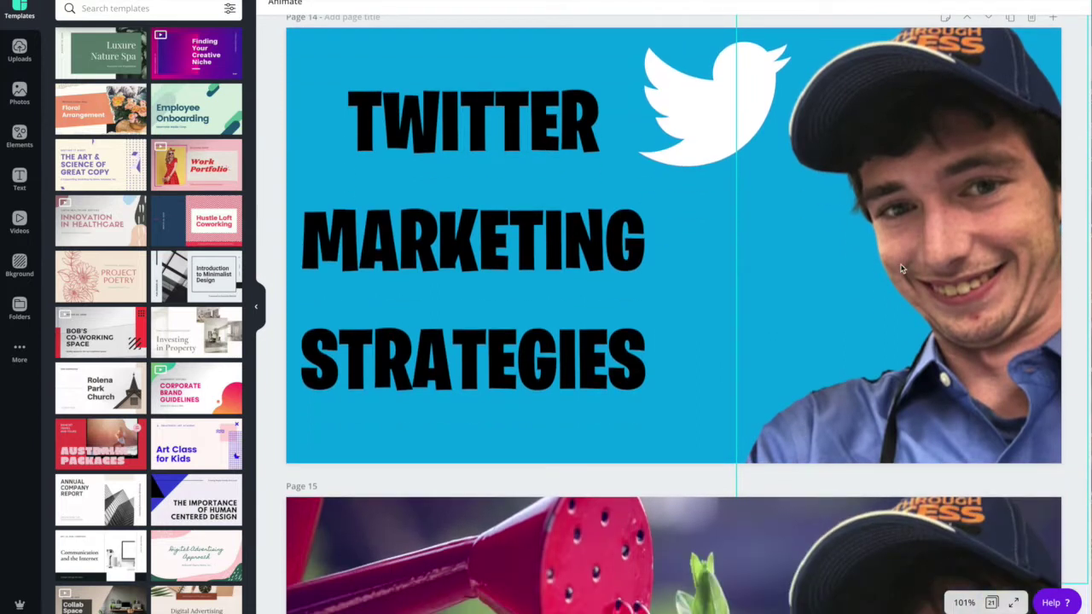
scroll(597, 112, up, 2)
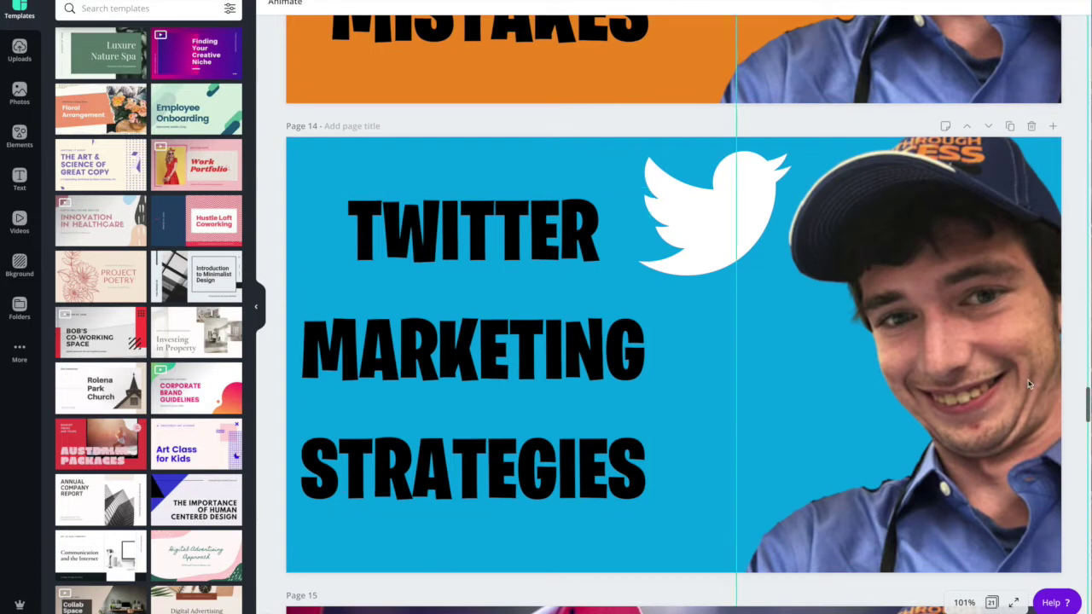
click(464, 241)
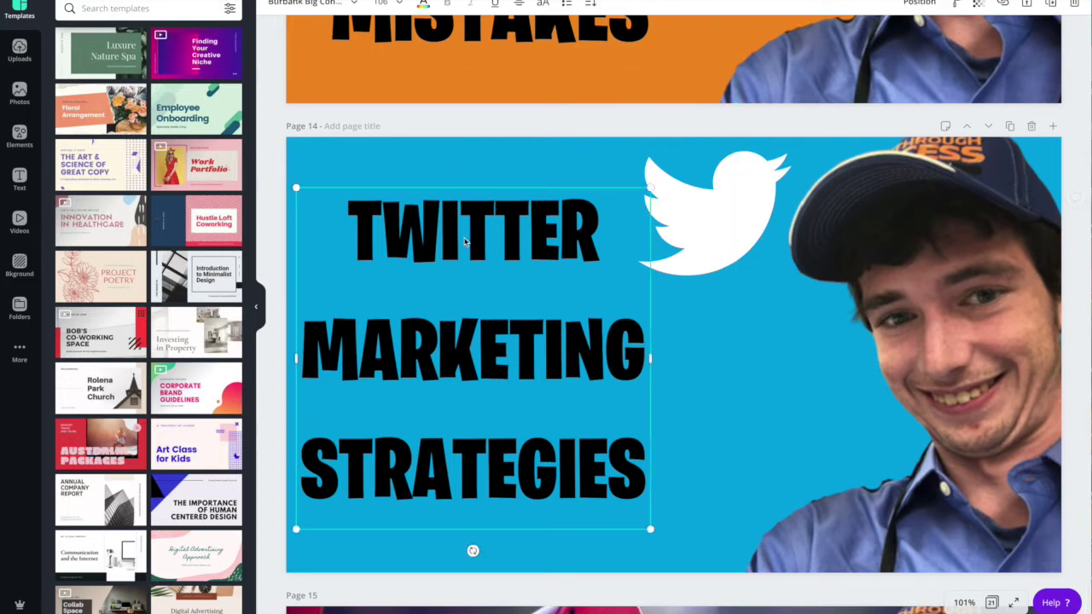
click(287, 4)
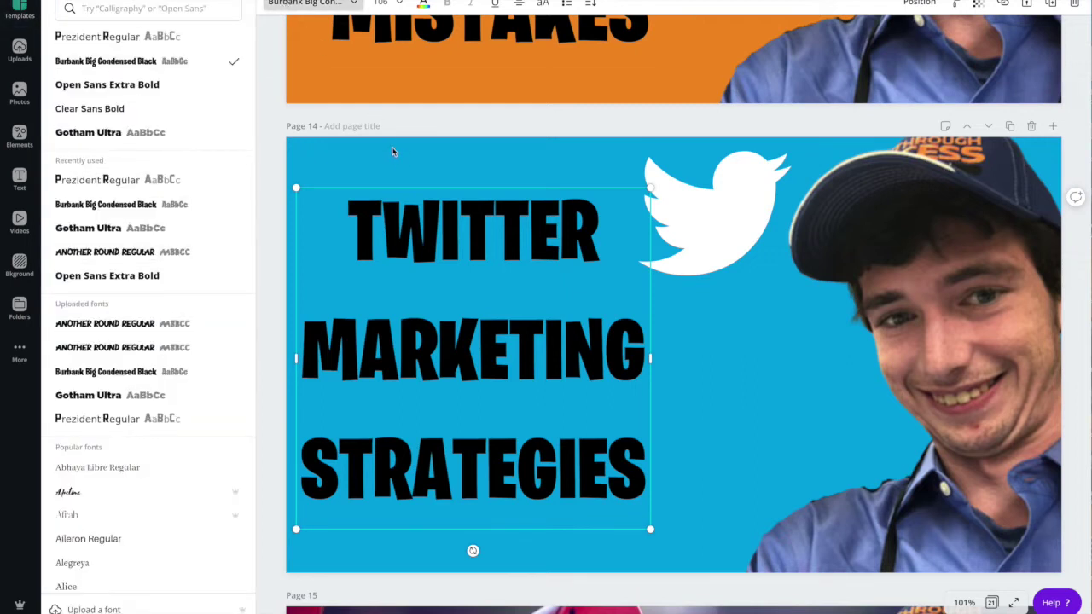
key(Escape)
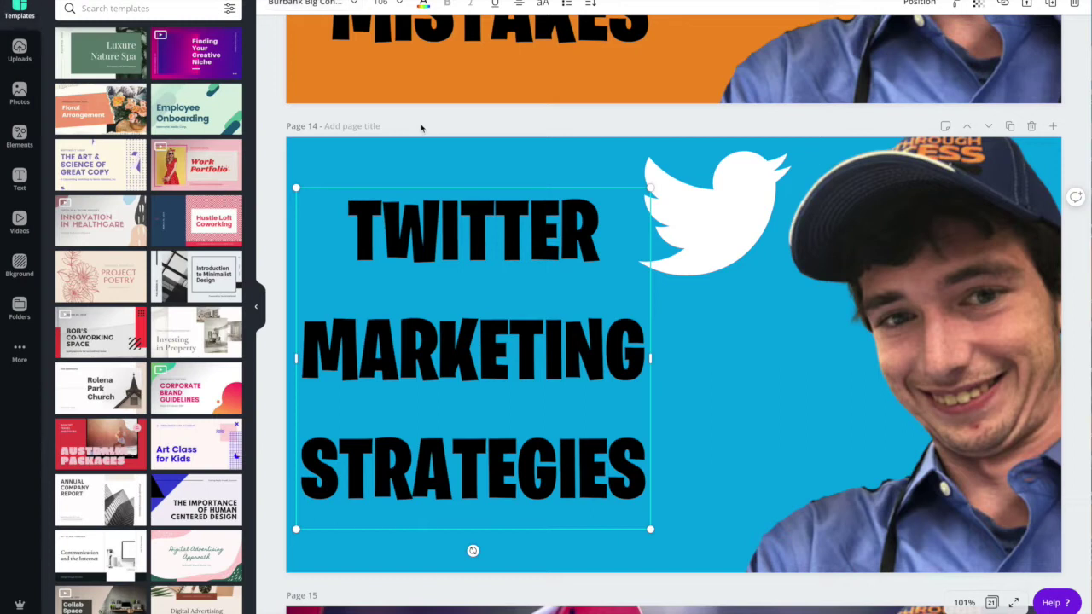
click(419, 118)
Examine the text styling and layout of the thumbnail designs on pages 15 to 19.
scroll(419, 120, down, 4)
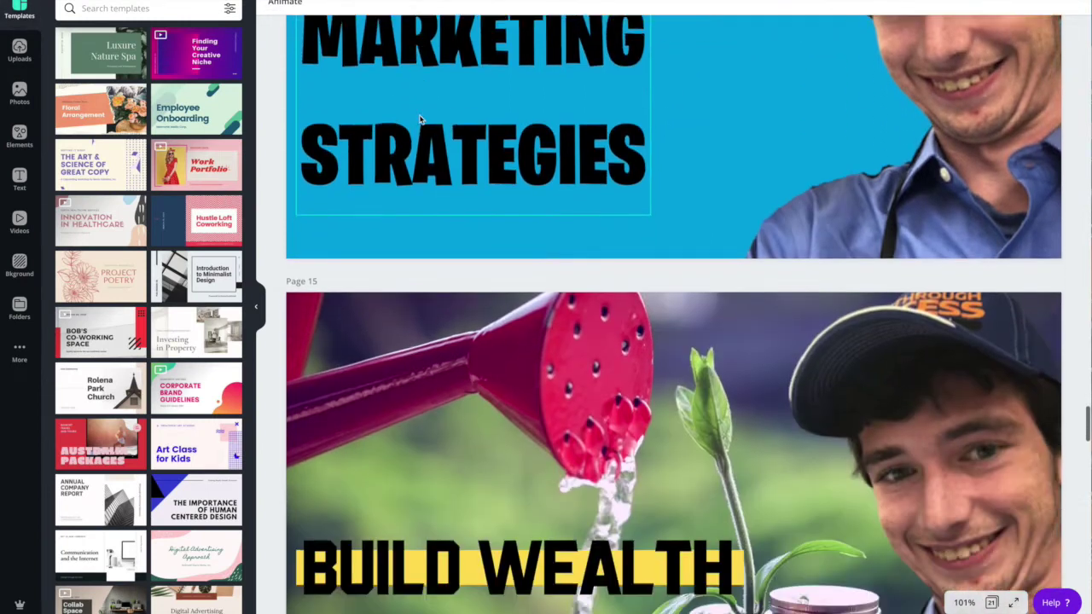
scroll(419, 120, down, 8)
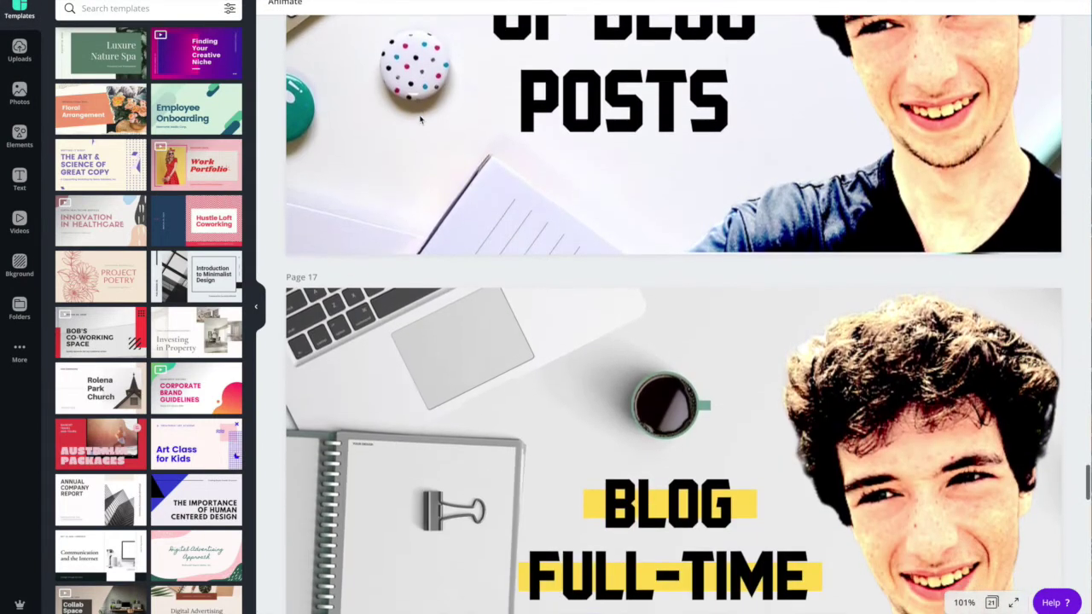
scroll(419, 119, down, 1)
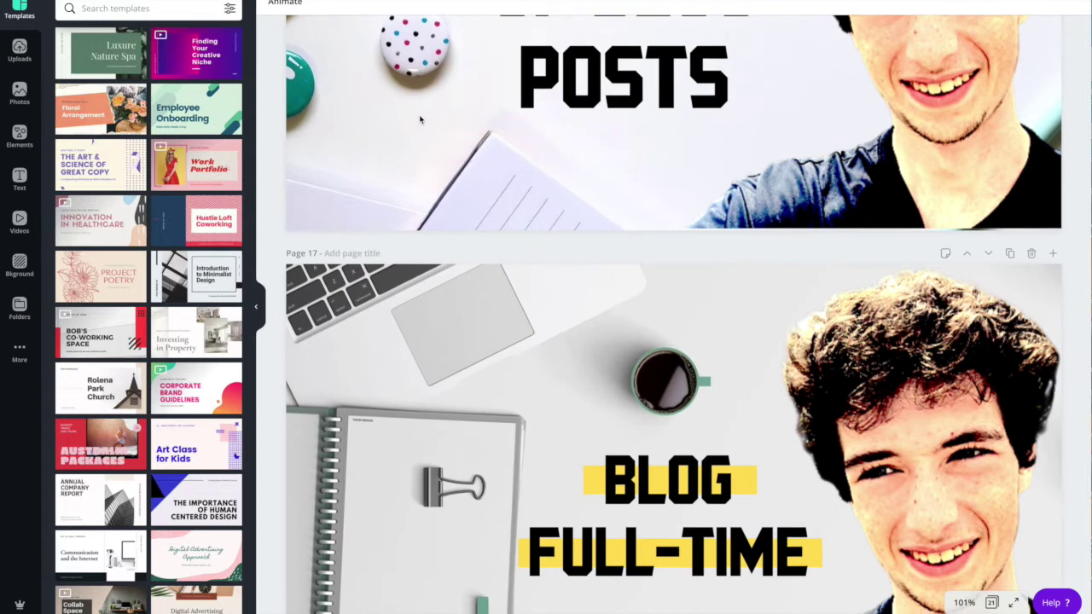
scroll(420, 119, down, 5)
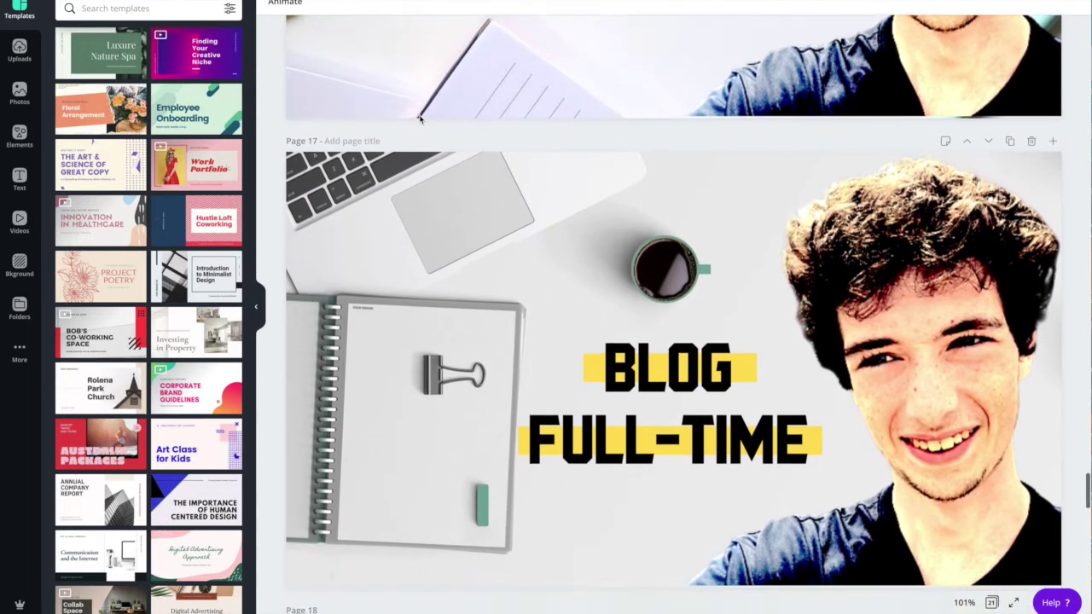
scroll(420, 119, down, 1)
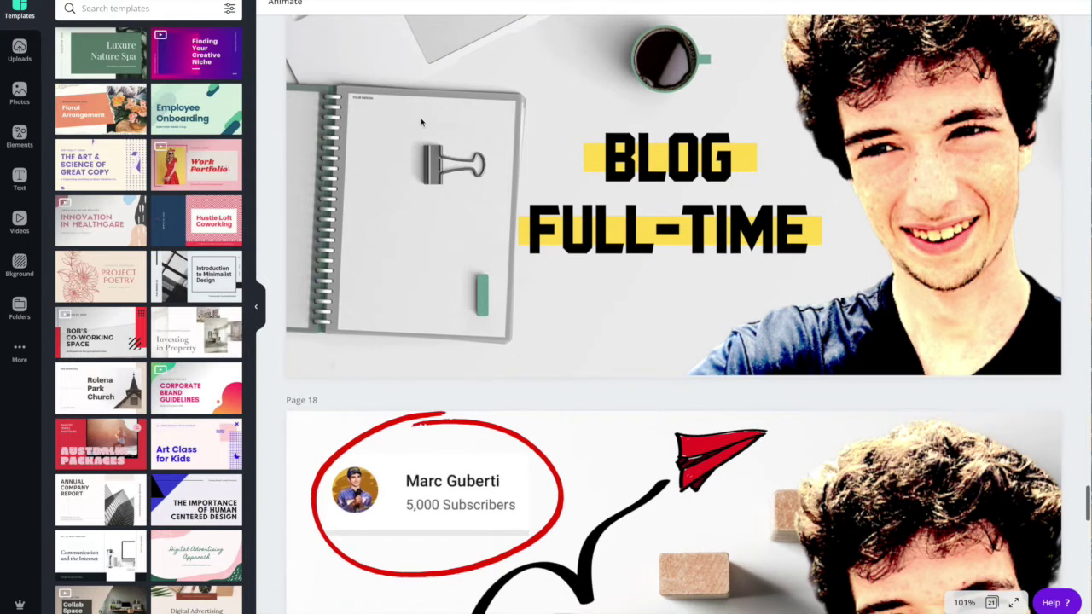
scroll(420, 122, down, 6)
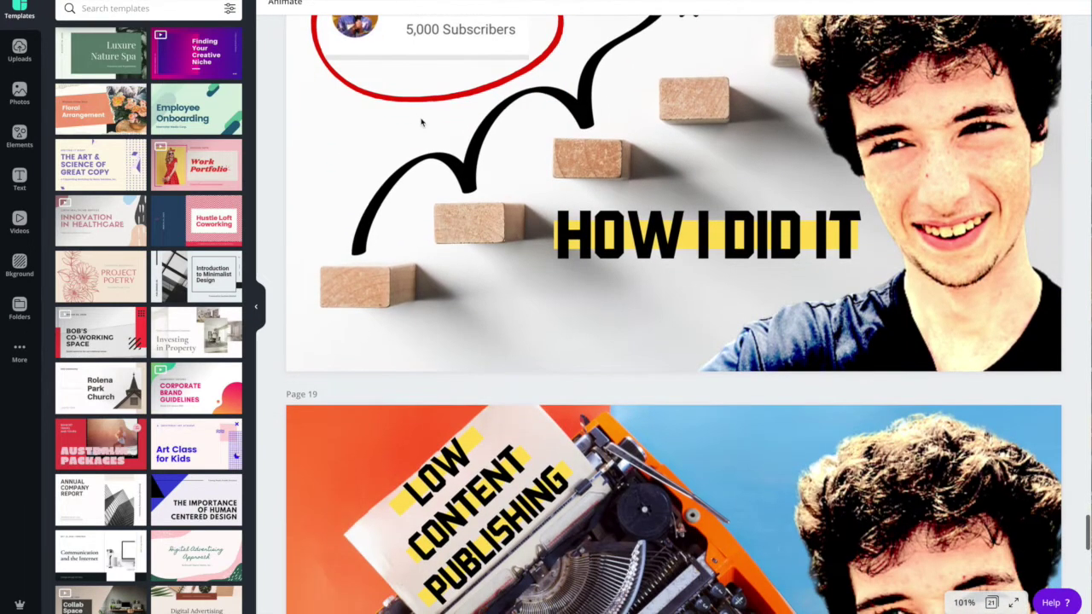
scroll(421, 122, up, 2)
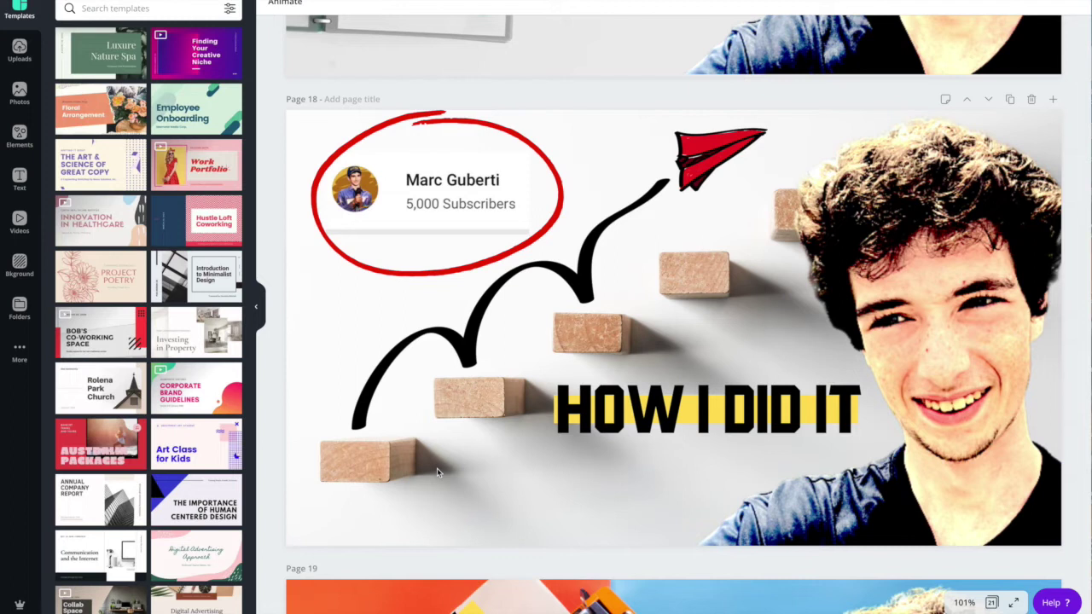
scroll(436, 472, down, 5)
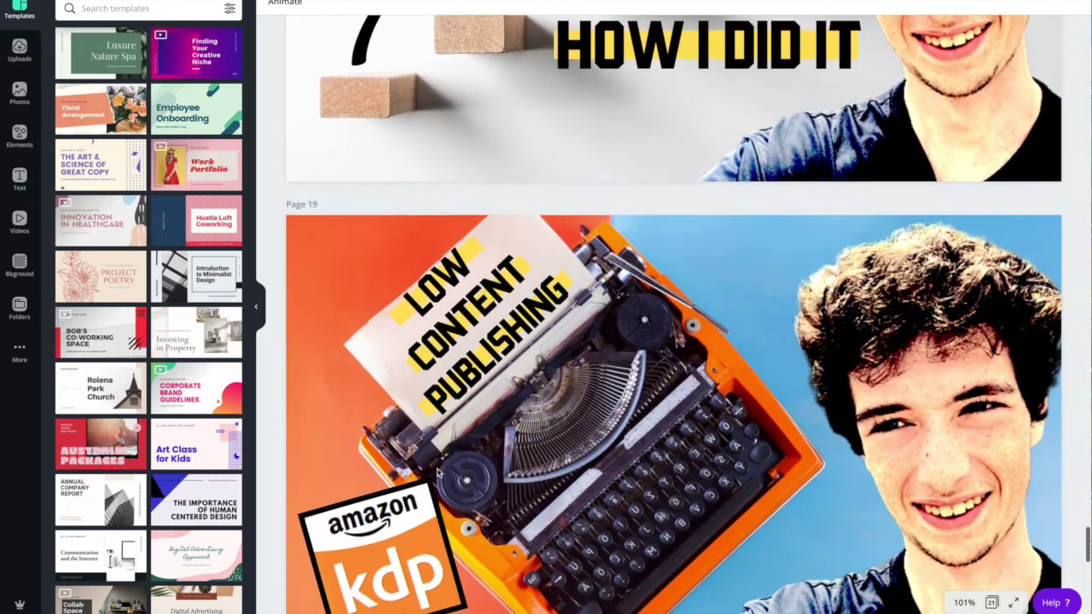
scroll(436, 471, down, 2)
scroll(438, 471, up, 2)
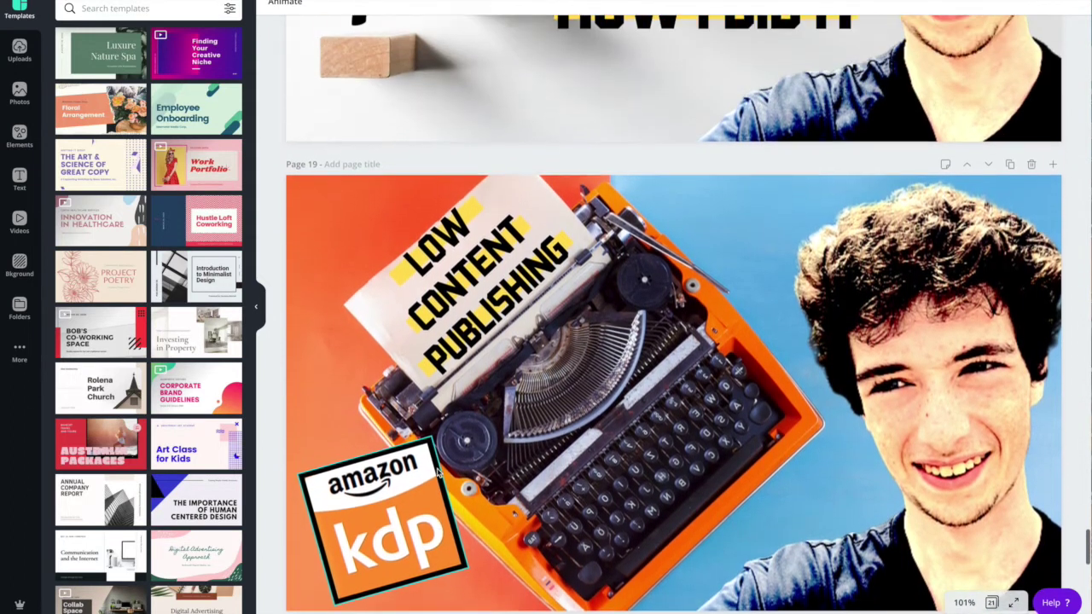